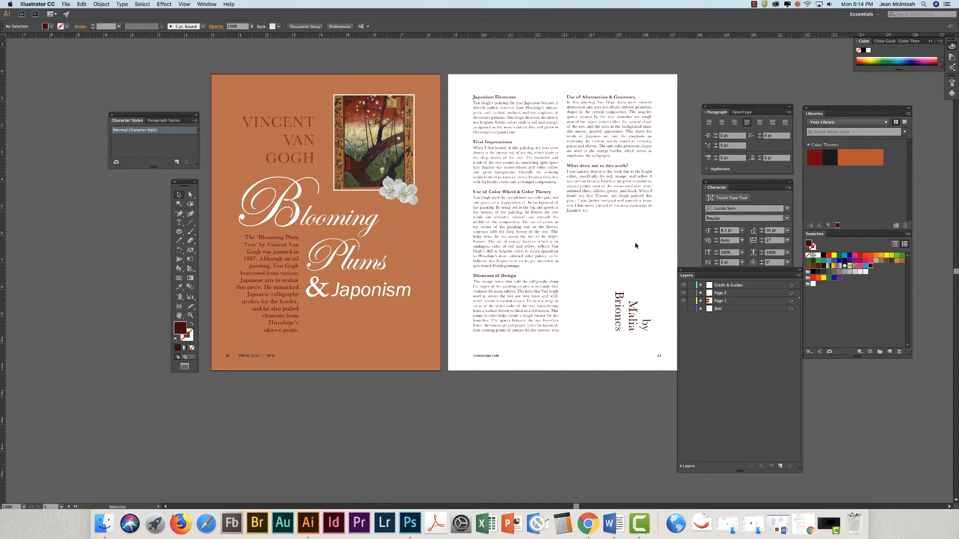
- Show only the Grid layer, hiding all other layers, and move the Layers panel beside the artboards
mouse_move(685, 300)
mouse_down()
mouse_move(684, 285)
mouse_move(685, 310)
mouse_up()
click(684, 309)
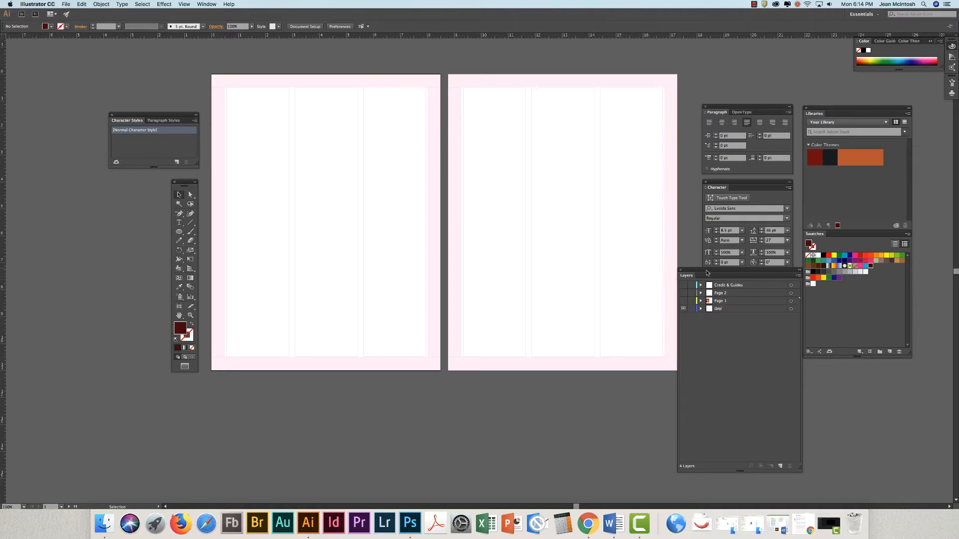
drag(707, 273, 565, 167)
click(583, 206)
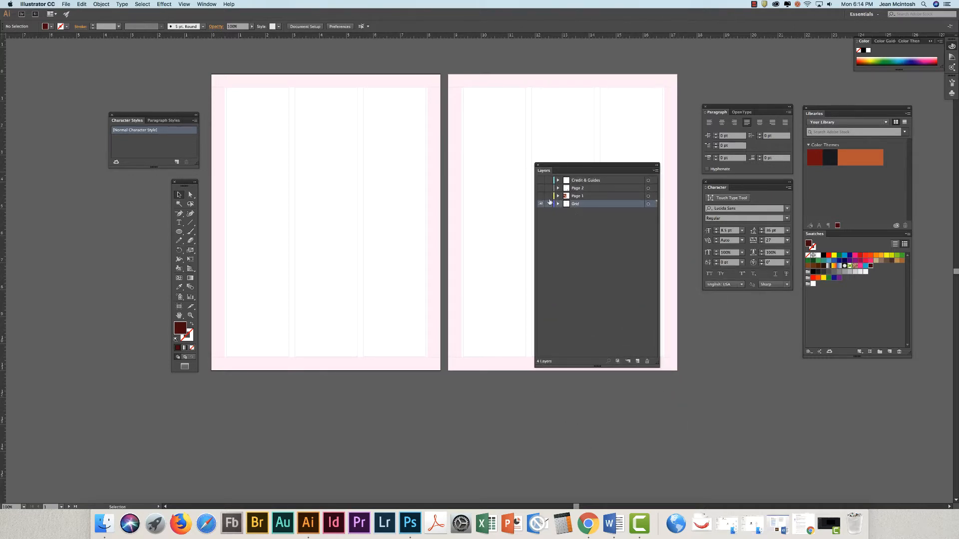
drag(565, 168, 698, 168)
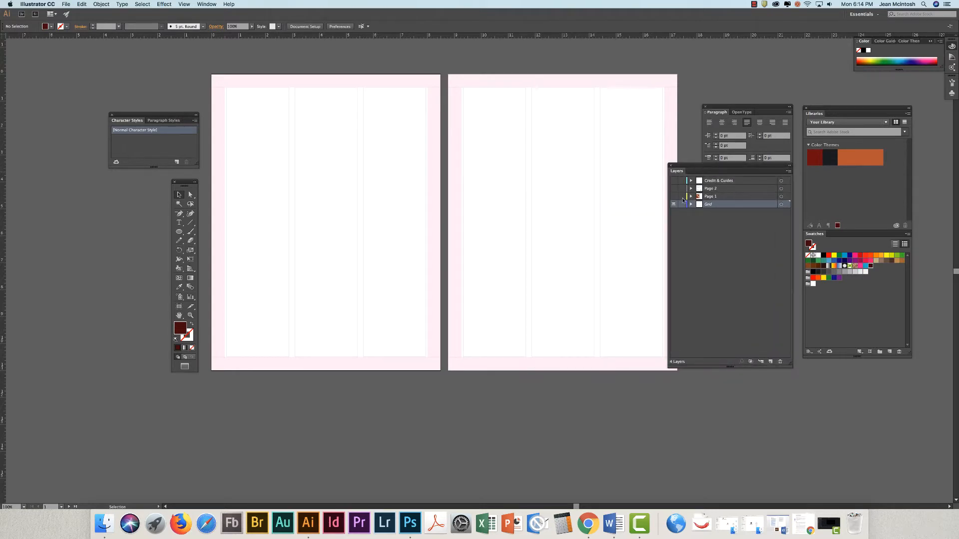
- Show the Page 1 layer and hide its Folio, VINCENT VAN GOGH, intro paragraph, Clipping Flowers and Layer 6 background items
click(674, 196)
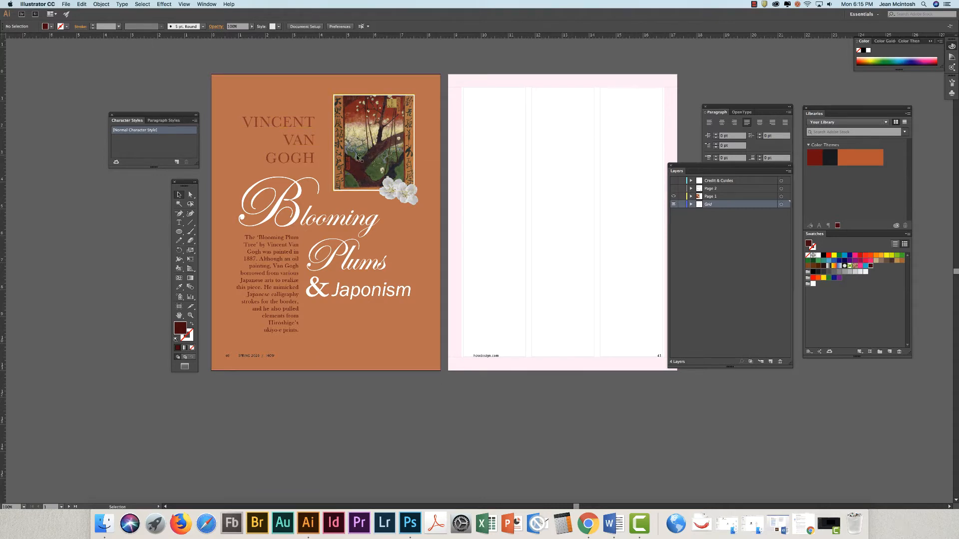
click(691, 196)
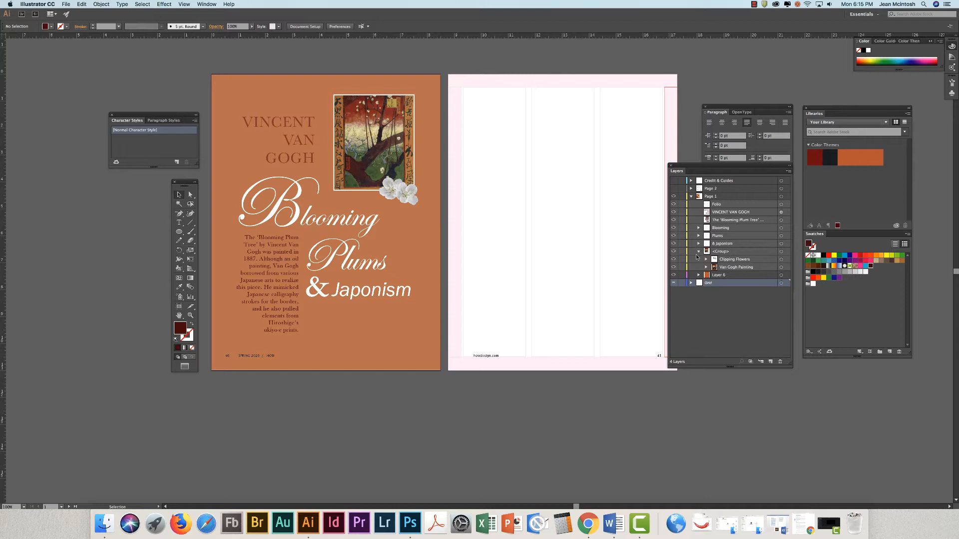
click(673, 205)
click(674, 212)
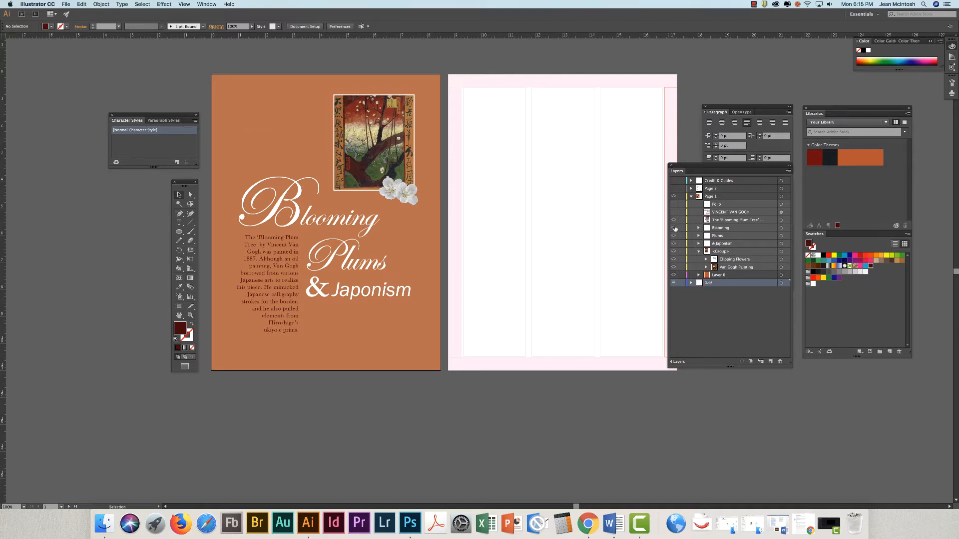
click(674, 220)
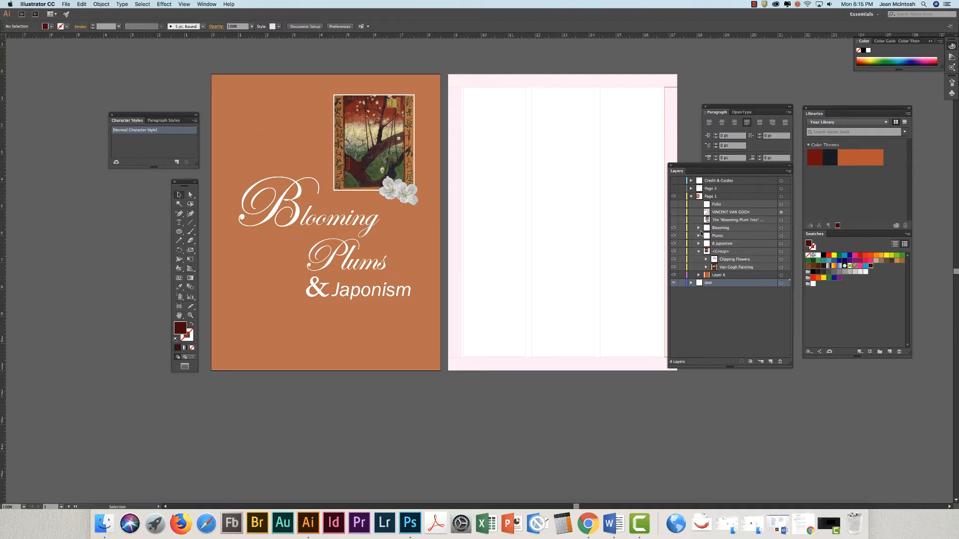
click(673, 259)
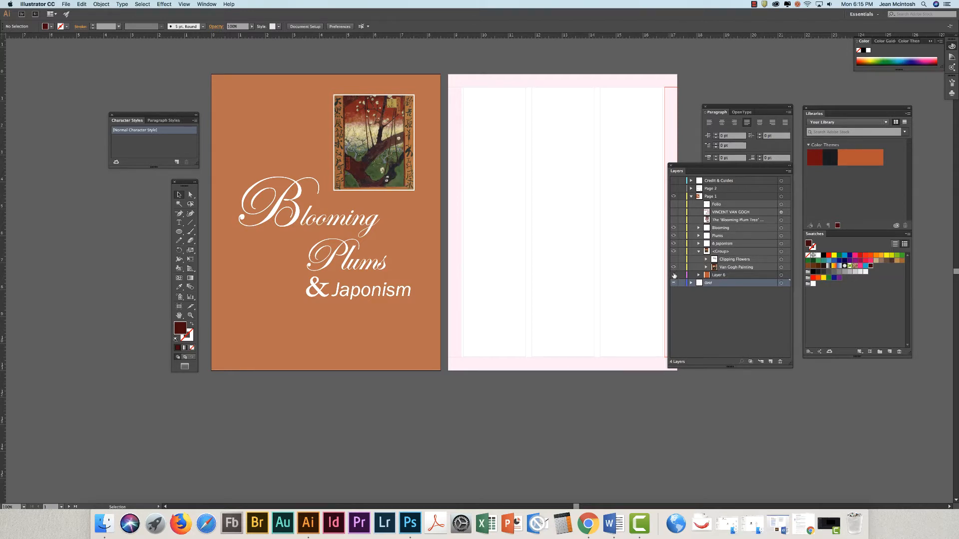
click(673, 275)
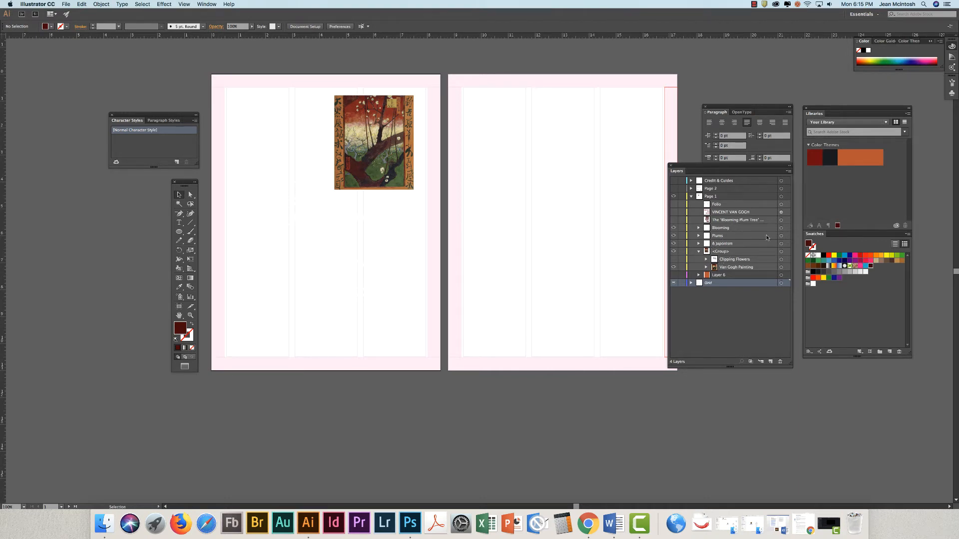
- Fill the Blooming, Plums and & Japonism title groups with the orange from the library's color theme
click(786, 228)
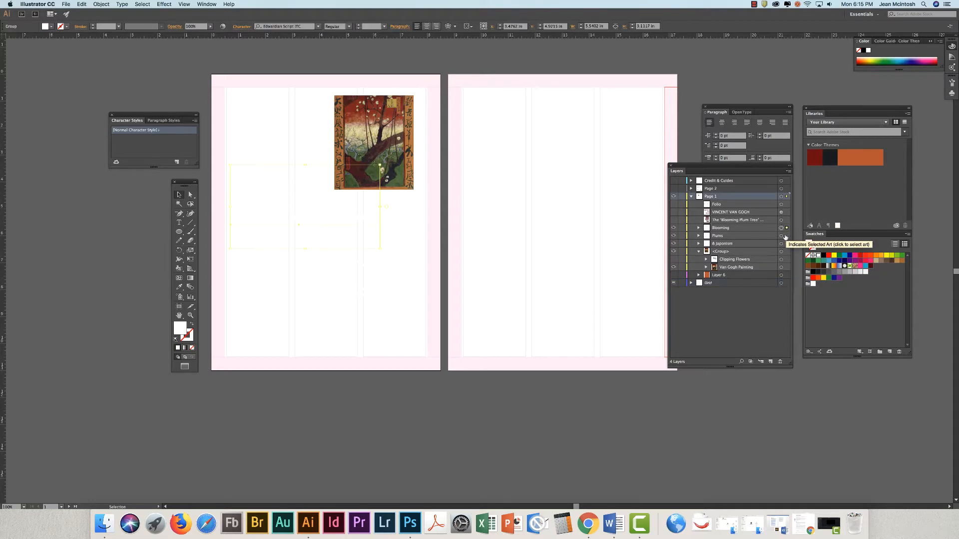
shift+click(786, 236)
shift+click(787, 243)
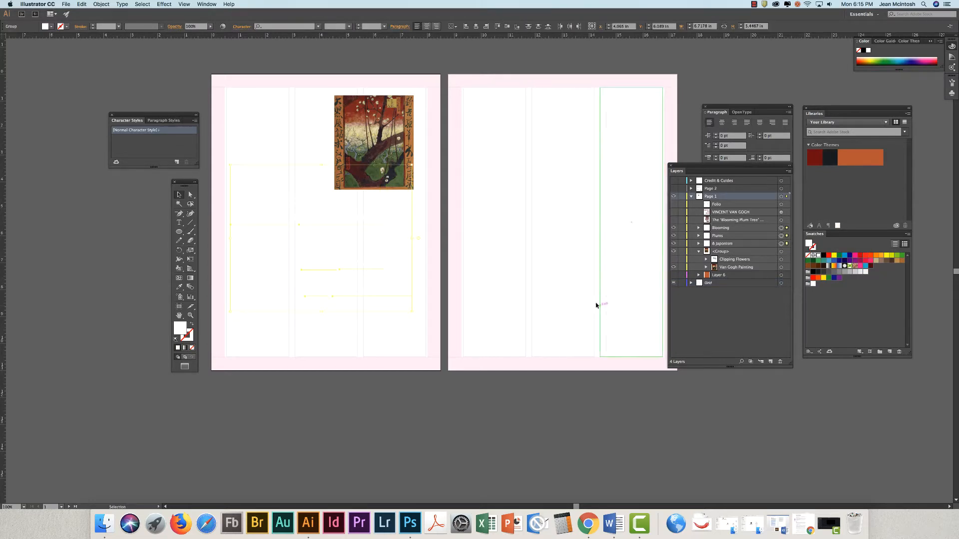
click(851, 158)
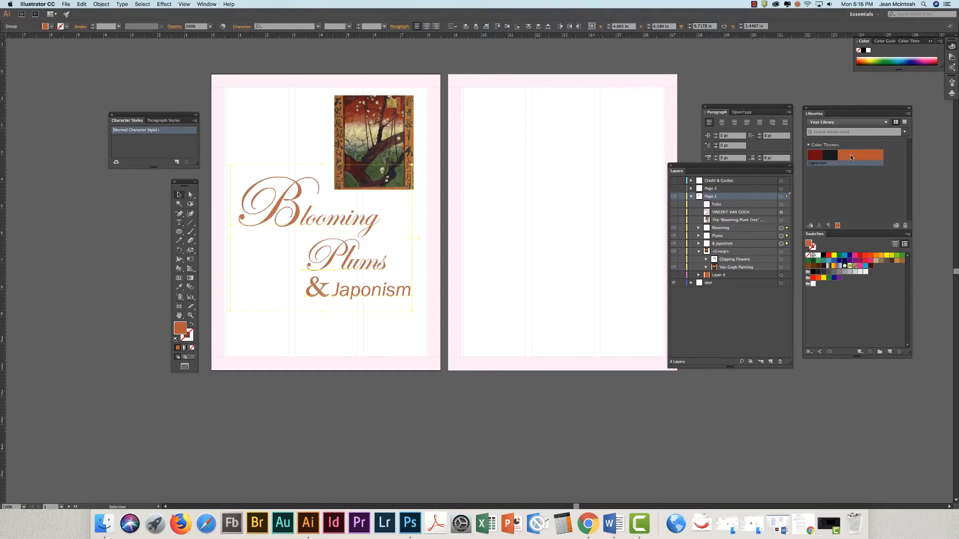
click(169, 184)
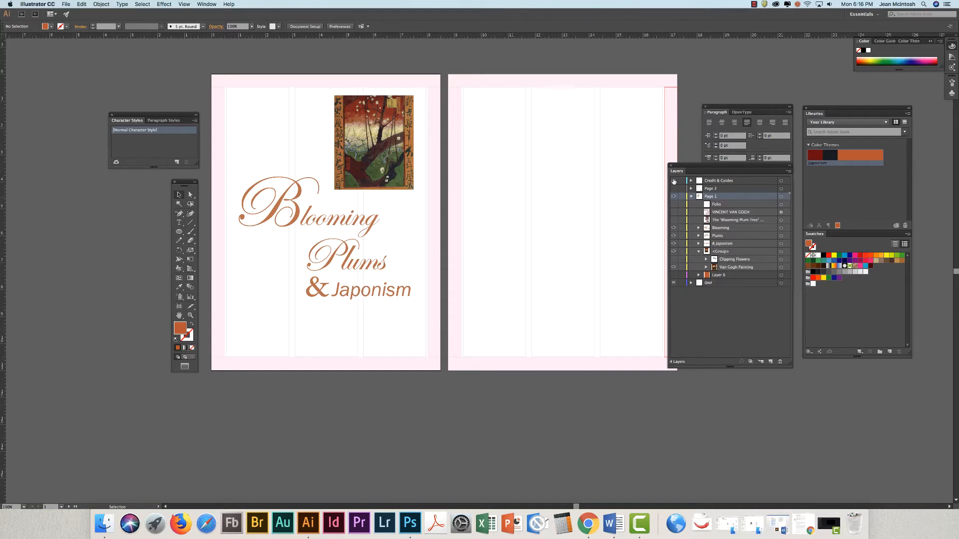
- Show the Credit & Guides layer and hide the & Japonism group
click(673, 181)
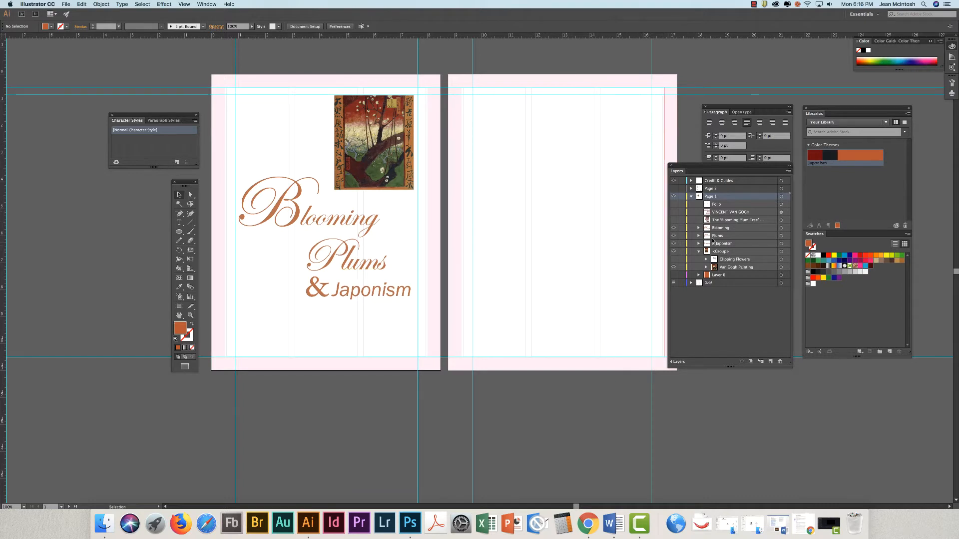
click(673, 243)
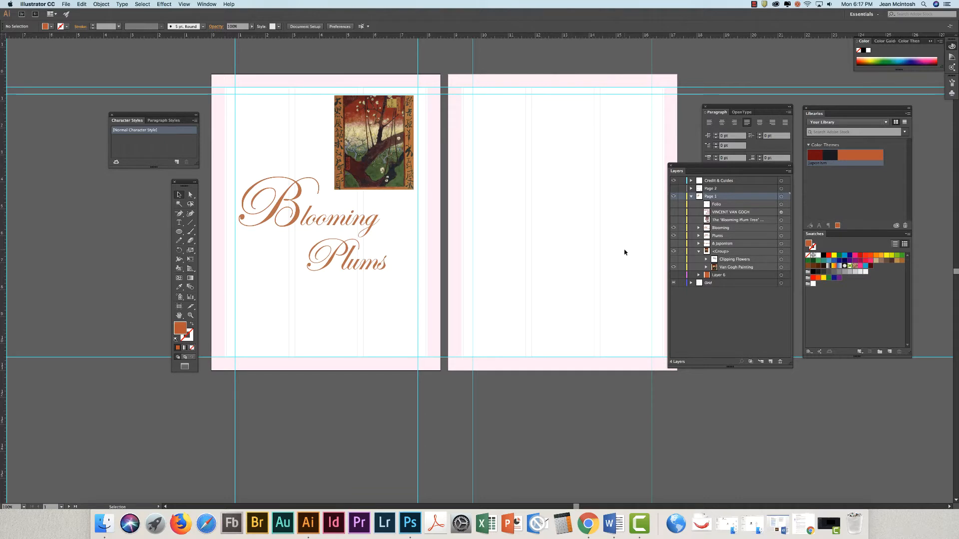
- Expand the Blooming title group and toggle its B and looming text objects to examine how the word is built
click(372, 222)
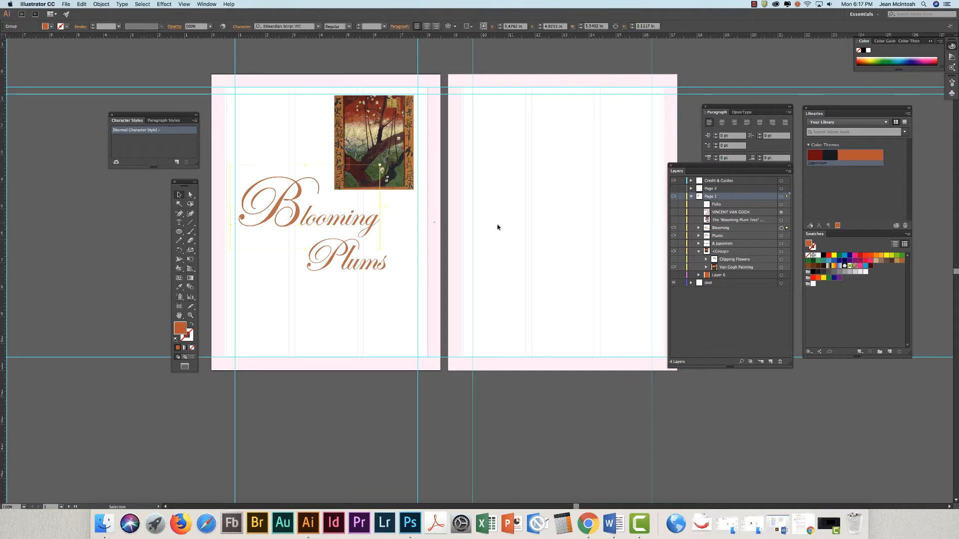
click(699, 228)
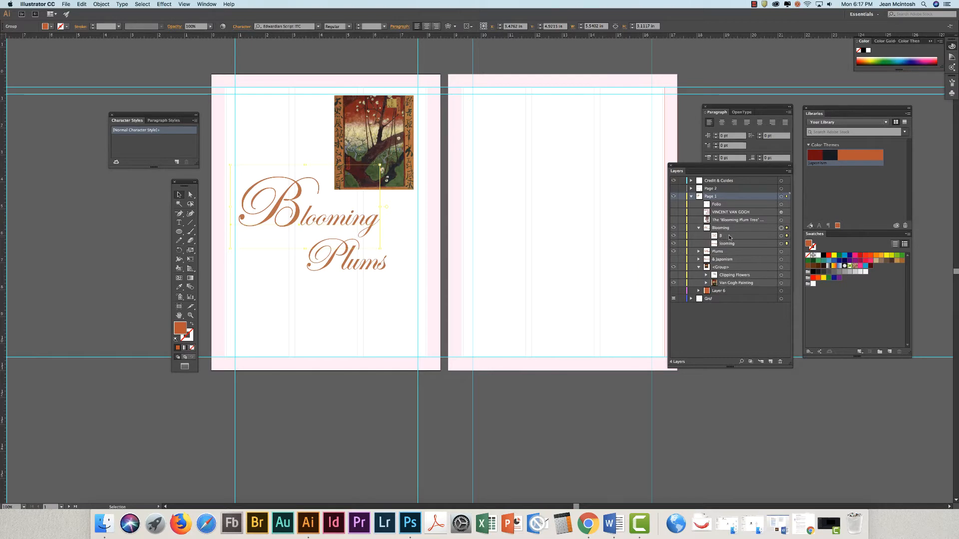
drag(704, 166, 510, 146)
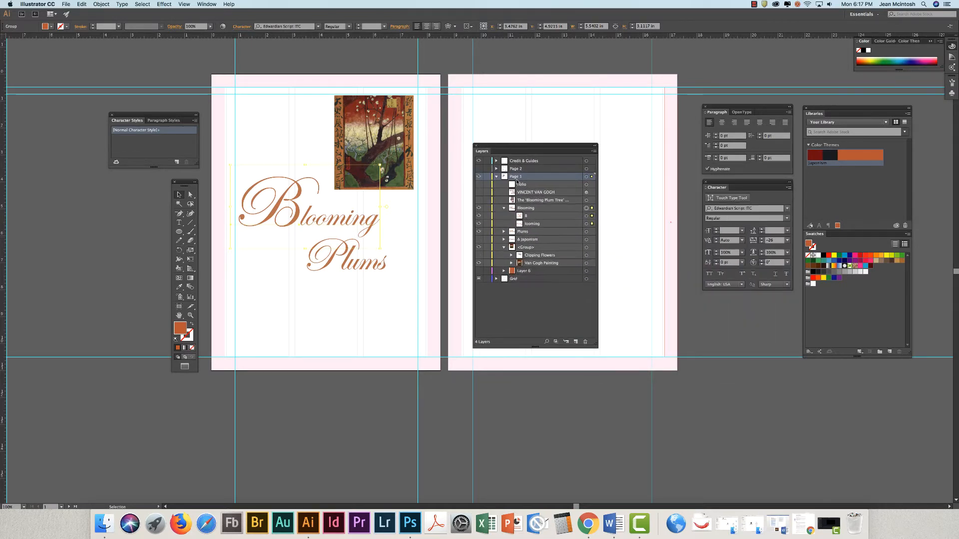
click(479, 216)
click(479, 216)
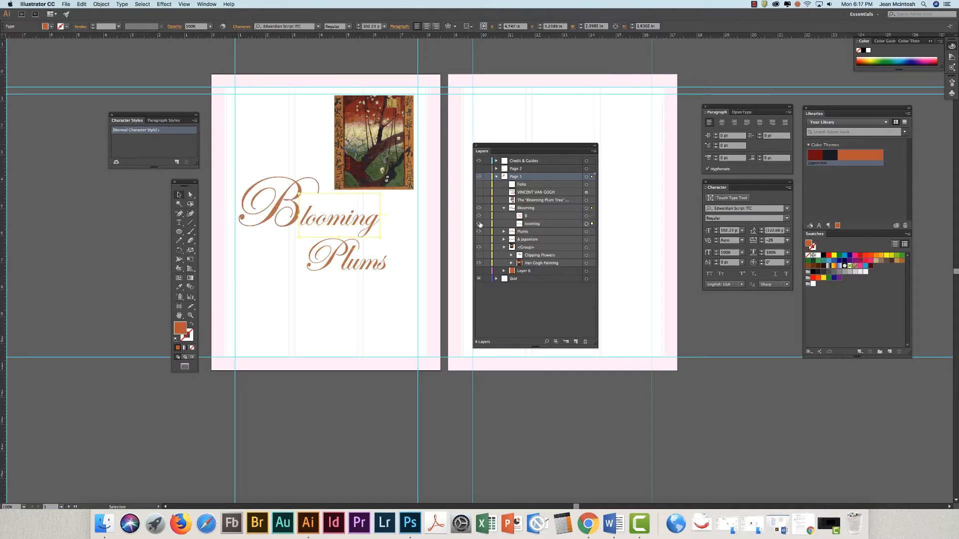
click(479, 223)
click(479, 224)
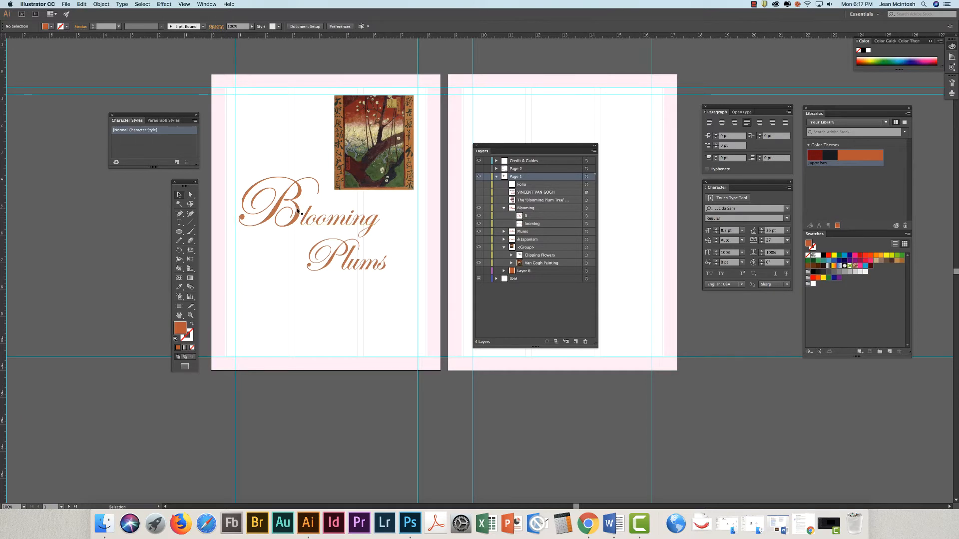
click(527, 217)
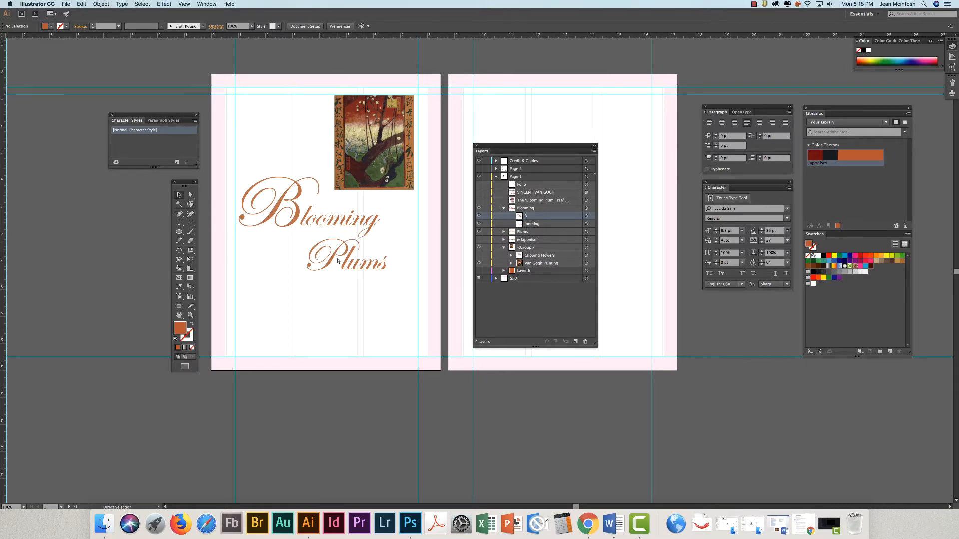
- Toggle the & Japonism group's visibility to compare the title's alignment with and without it, leaving it shown
key(super+equal)
key(super+equal)
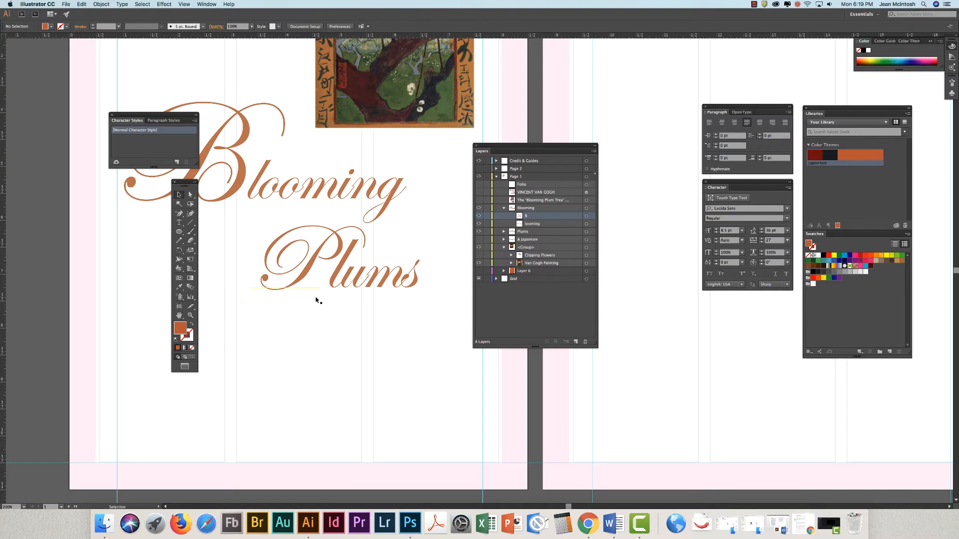
key(super+minus)
key(super+minus)
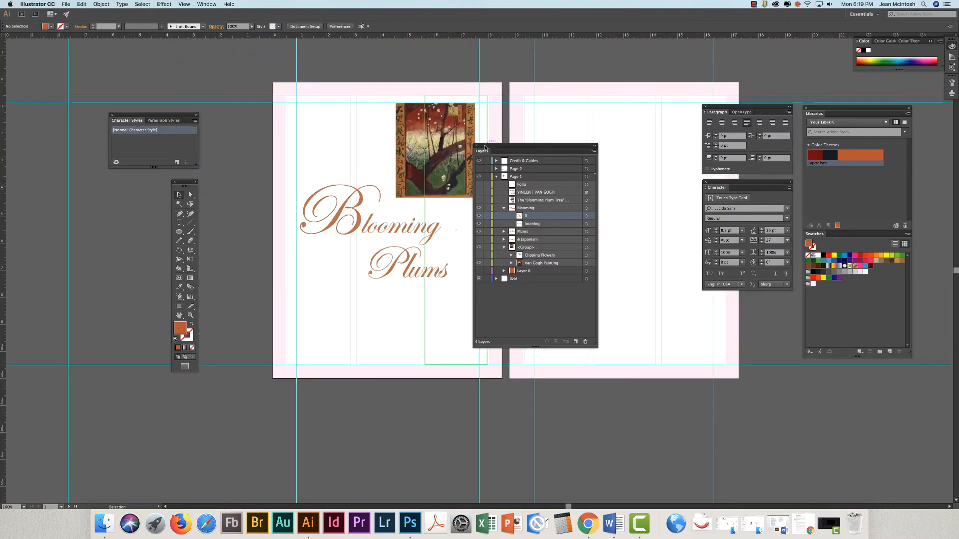
drag(484, 147, 516, 150)
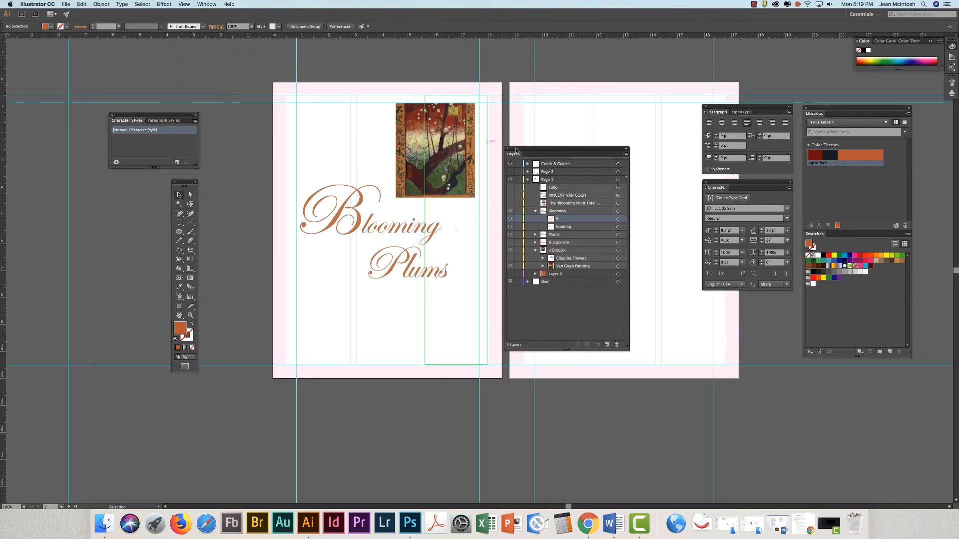
click(510, 242)
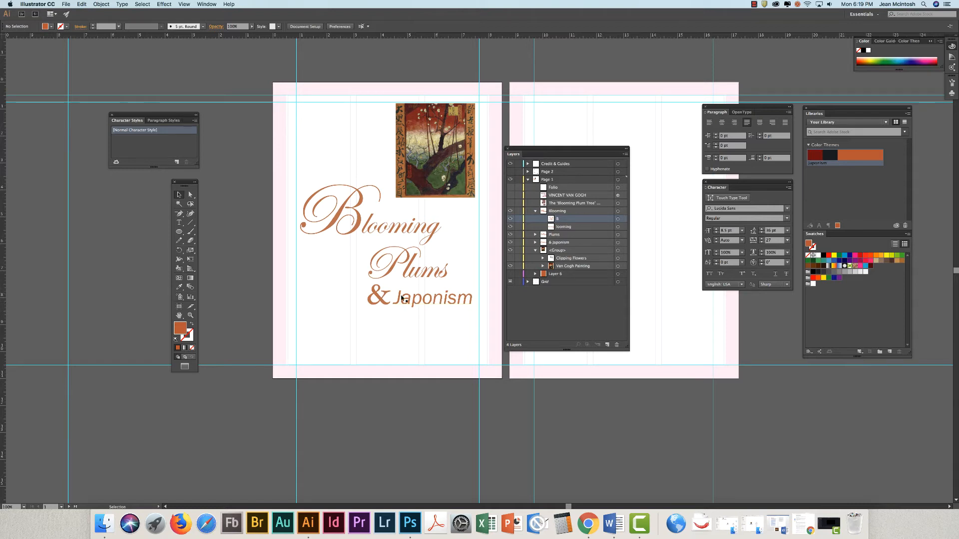
click(510, 242)
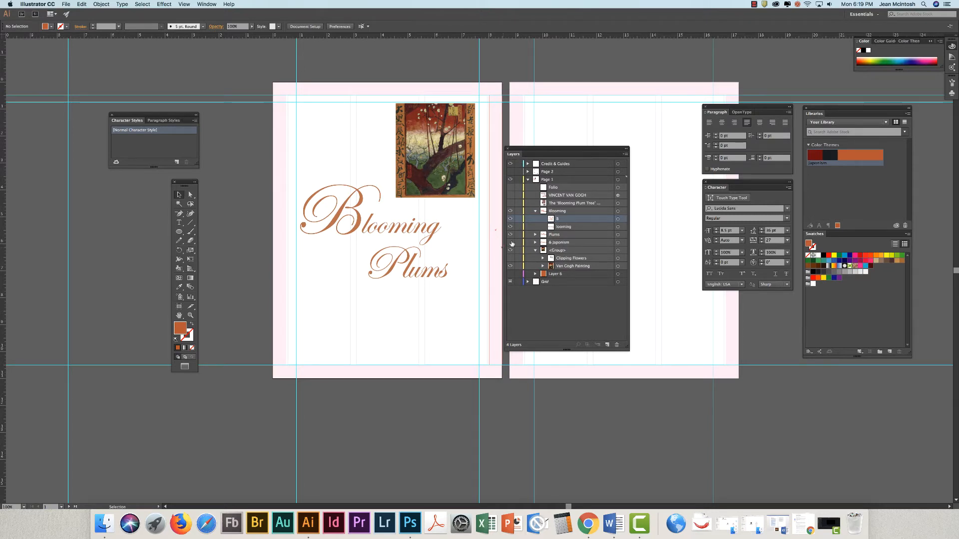
click(510, 243)
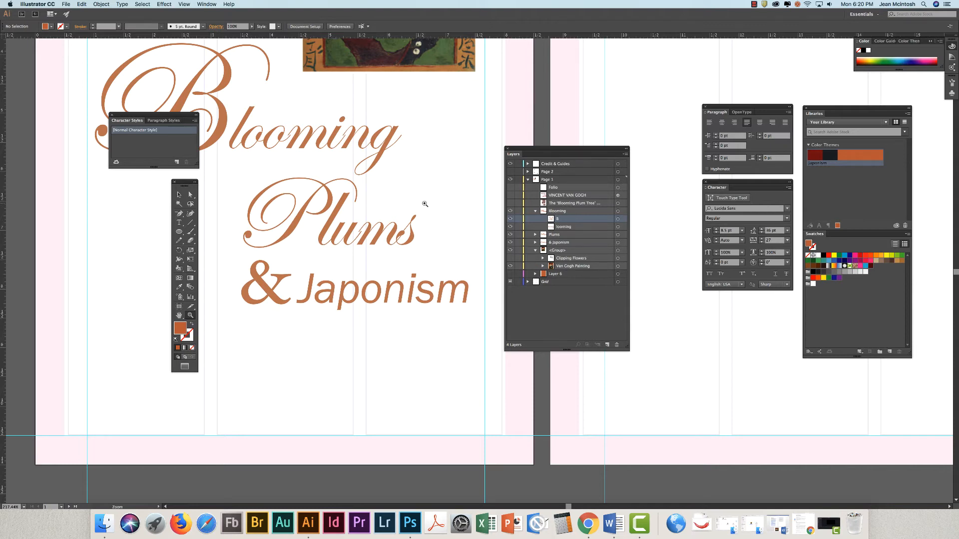
key(super+minus)
key(super+minus)
key(super+minus)
key(super+minus)
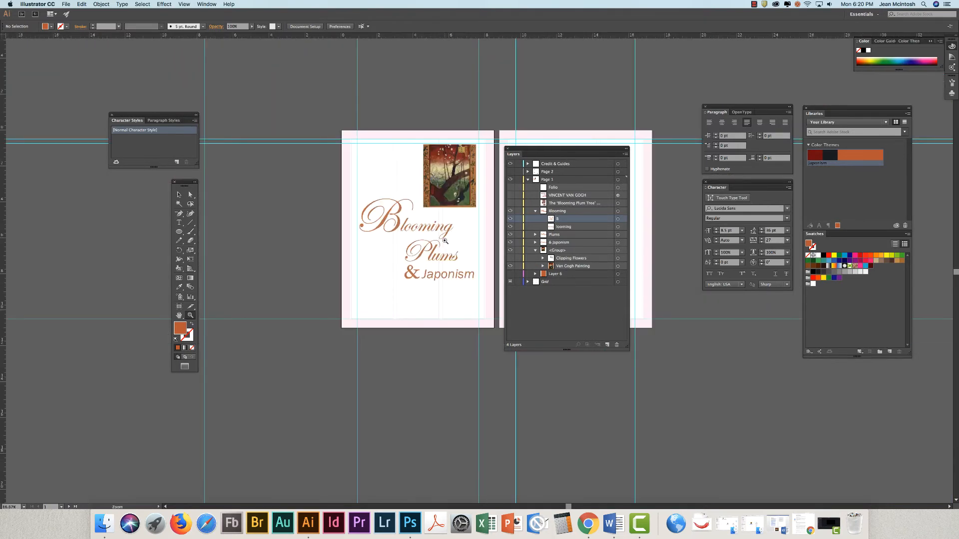
- Select the Blooming, Plums and & Japonism title groups together and set their fill to white
drag(517, 153, 606, 116)
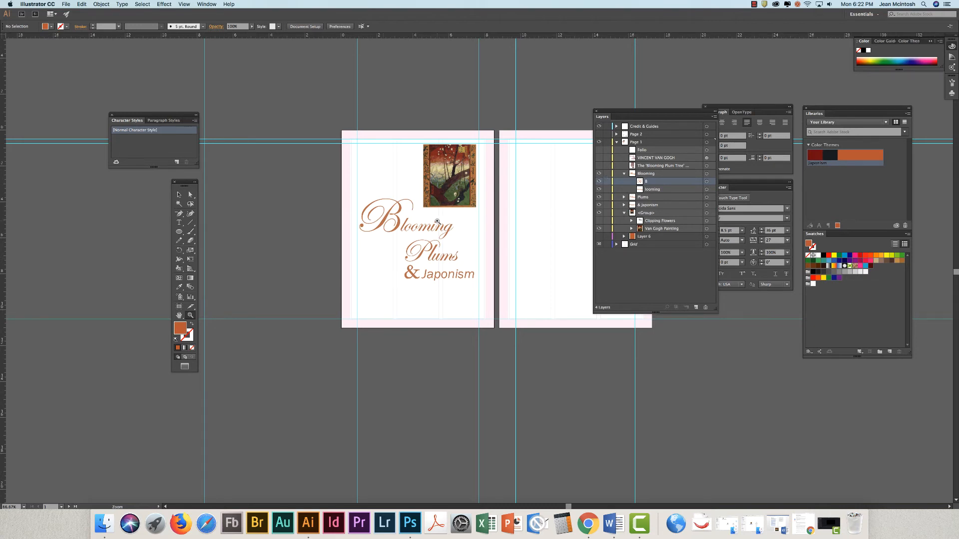
click(179, 194)
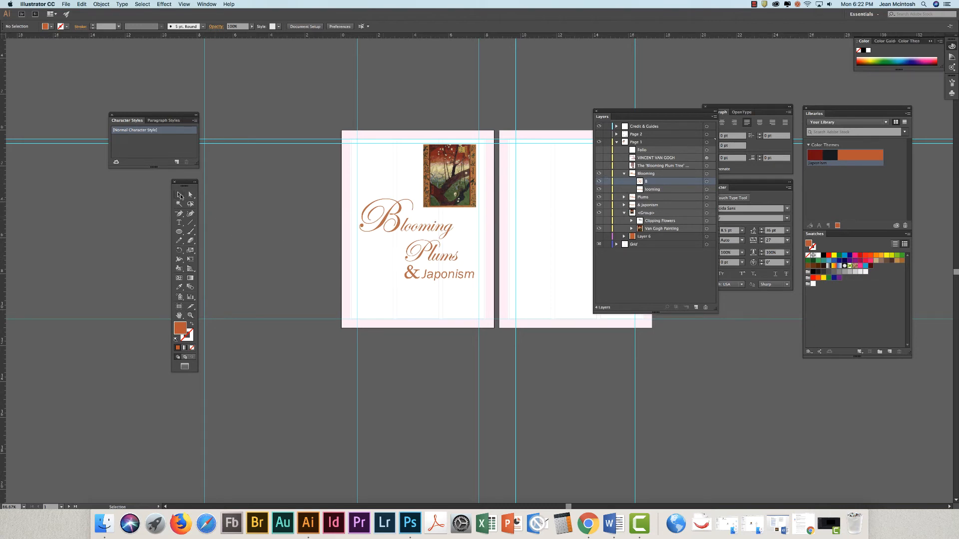
click(435, 236)
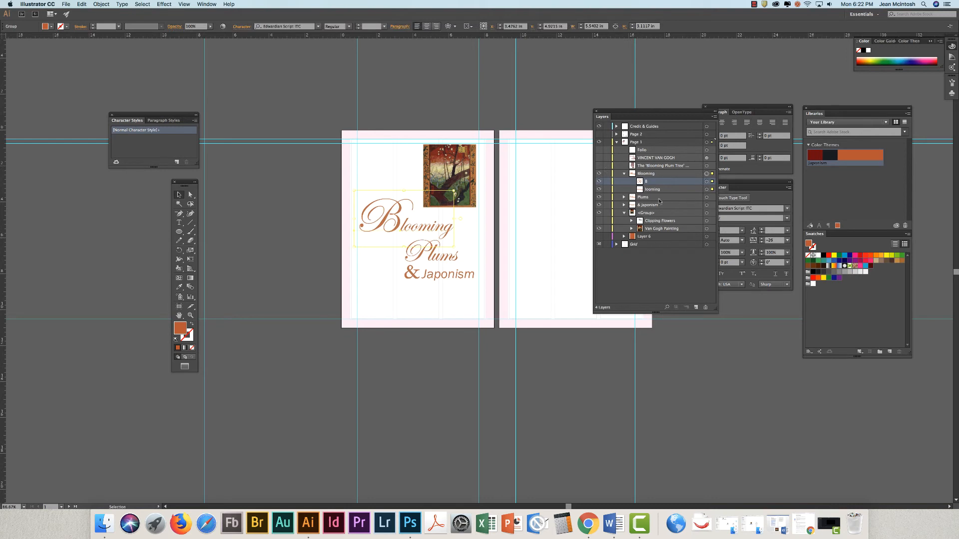
click(439, 258)
click(429, 230)
click(443, 252)
drag(633, 115, 571, 121)
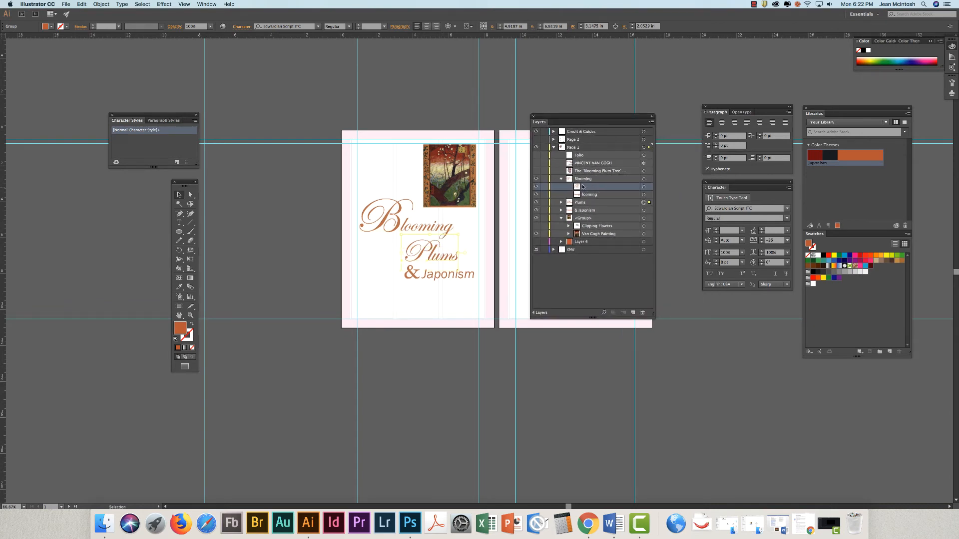
click(643, 187)
click(649, 179)
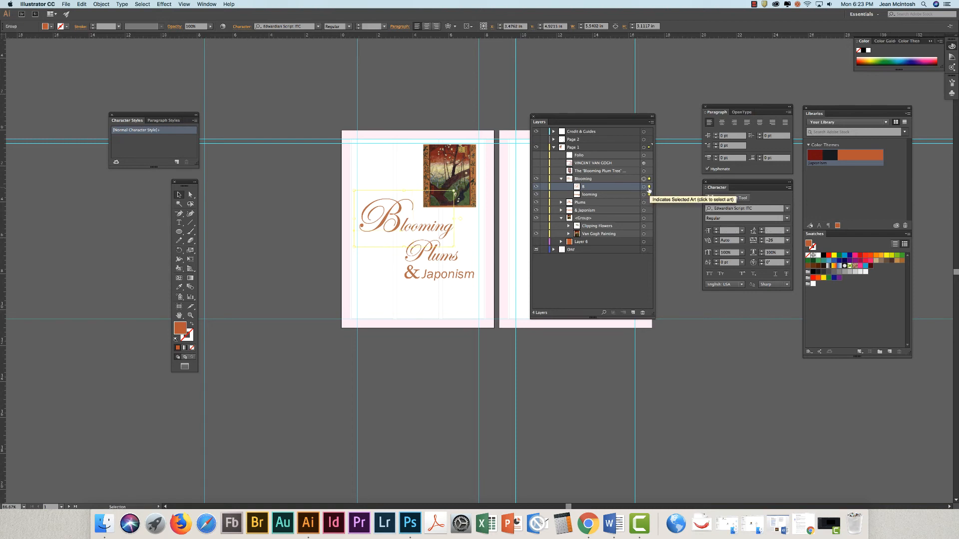
shift+click(648, 202)
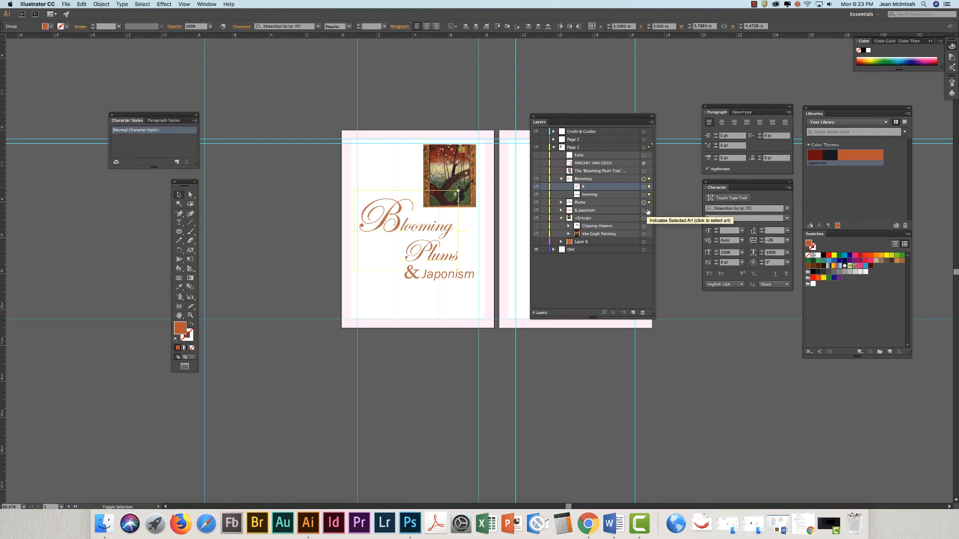
shift+click(648, 210)
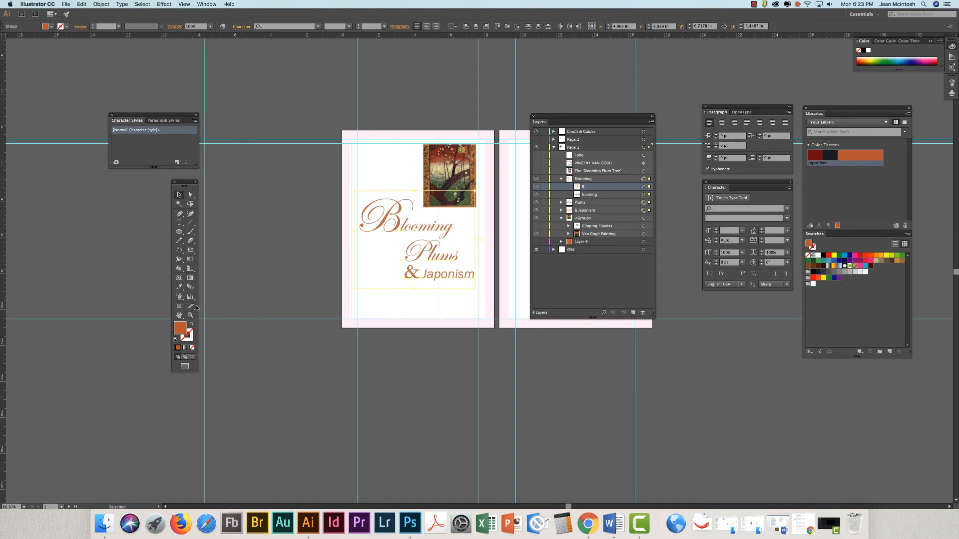
click(819, 255)
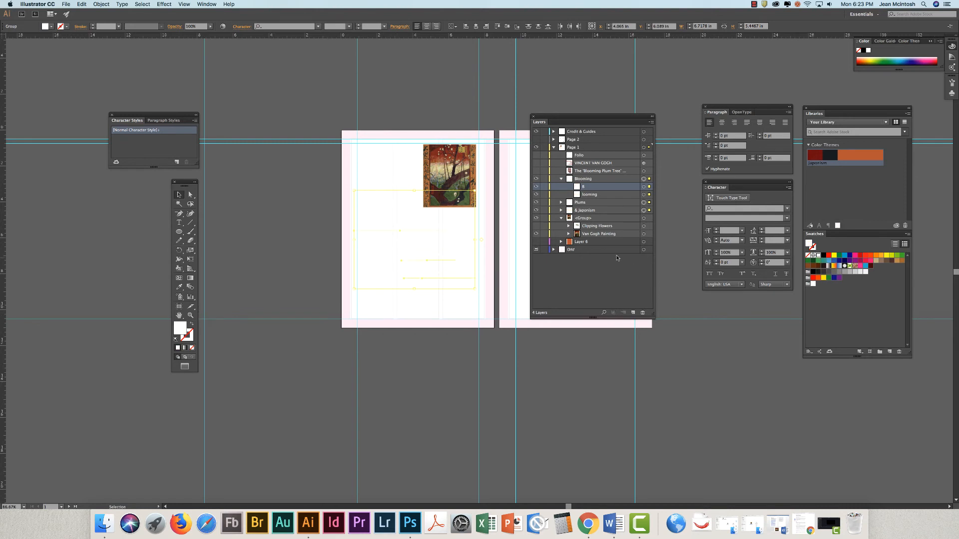
- Show the orange background layer and the Blooming Plum Tree text block on Page 1, leaving the VINCENT VAN GOGH text hidden
click(536, 243)
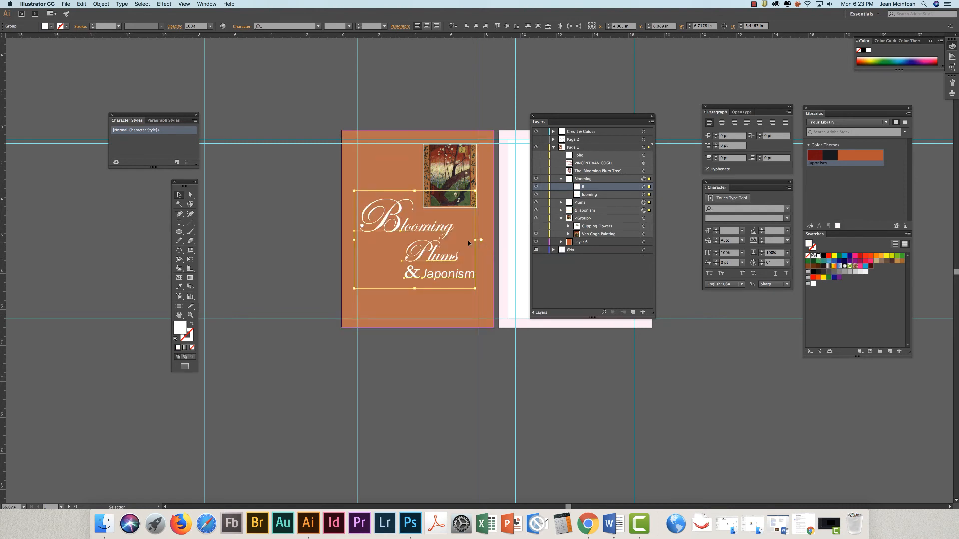
click(410, 100)
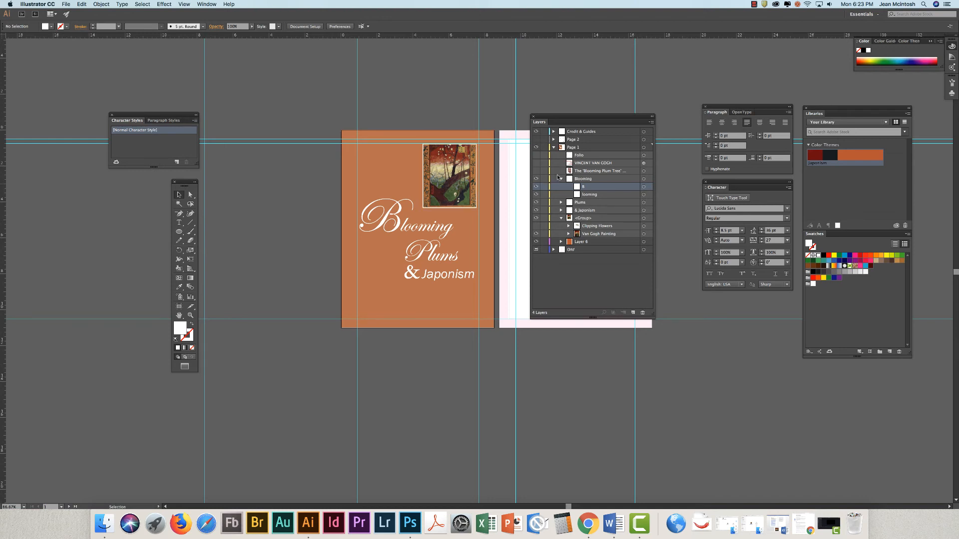
click(536, 163)
click(536, 163)
click(537, 172)
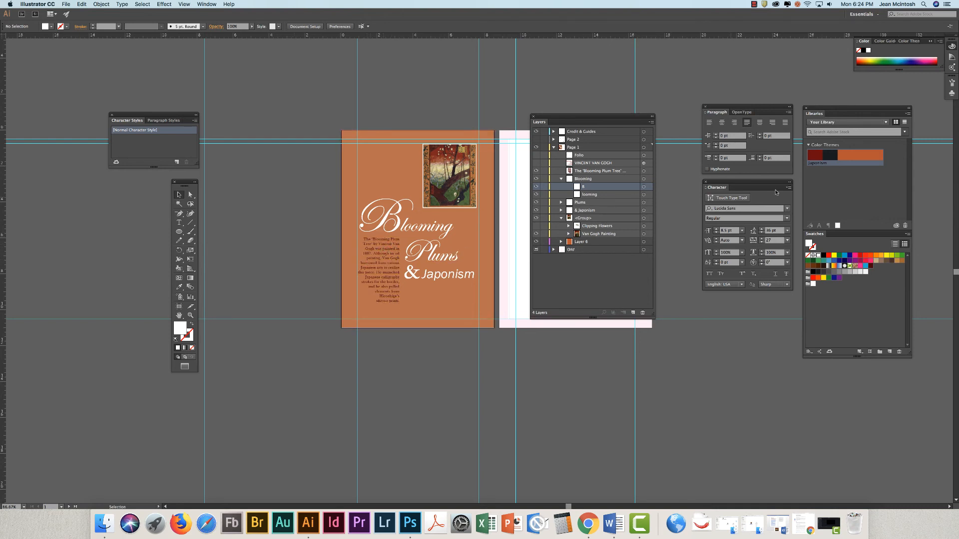
- Move the Paragraph panel beside the page and select the Blooming Plum Tree text block to examine its alignment
drag(650, 103, 268, 157)
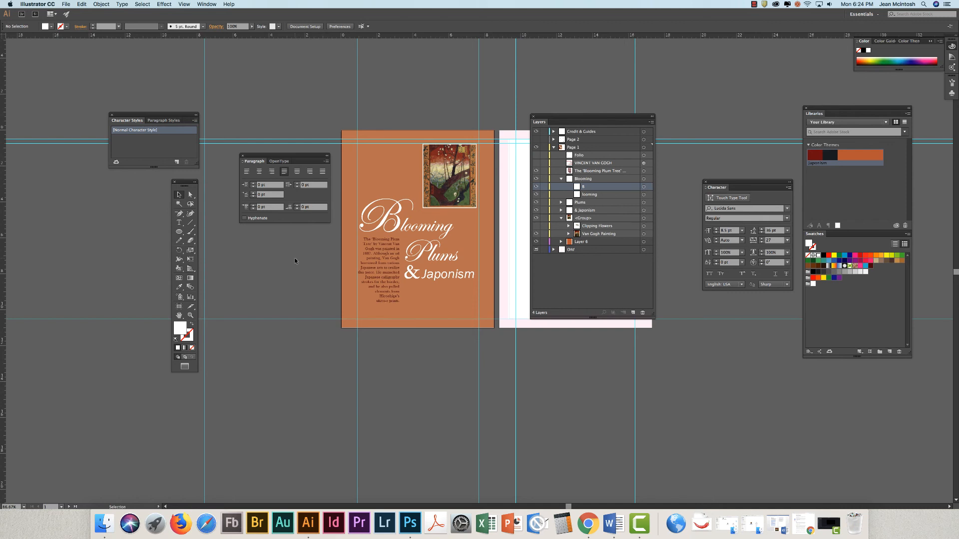
click(379, 269)
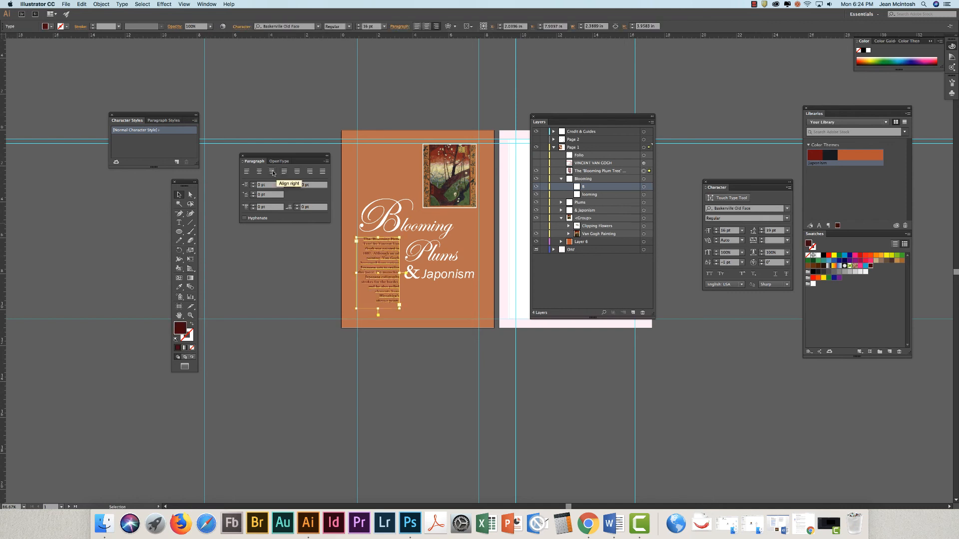
click(330, 274)
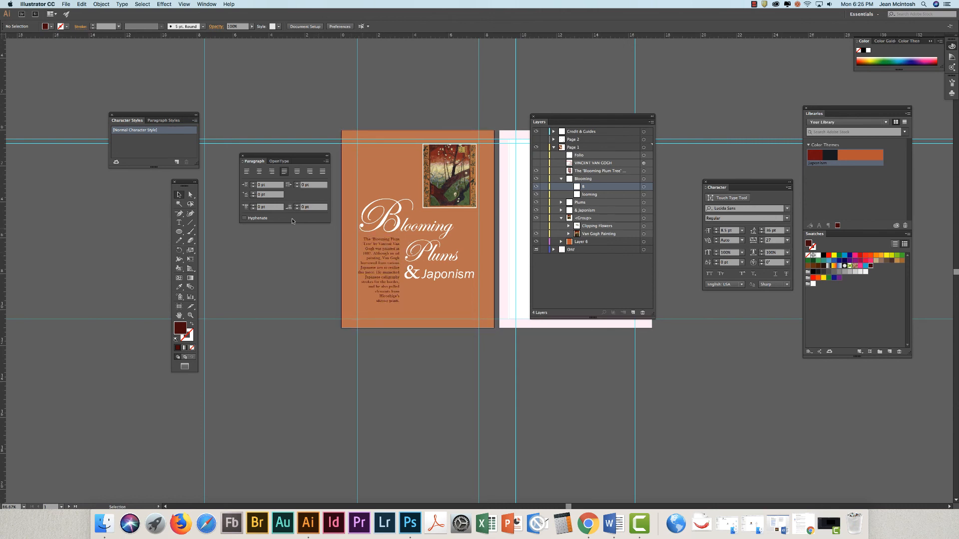
- Show the VINCENT VAN GOGH text, adjust its opacity and clear the selection
click(536, 163)
click(396, 174)
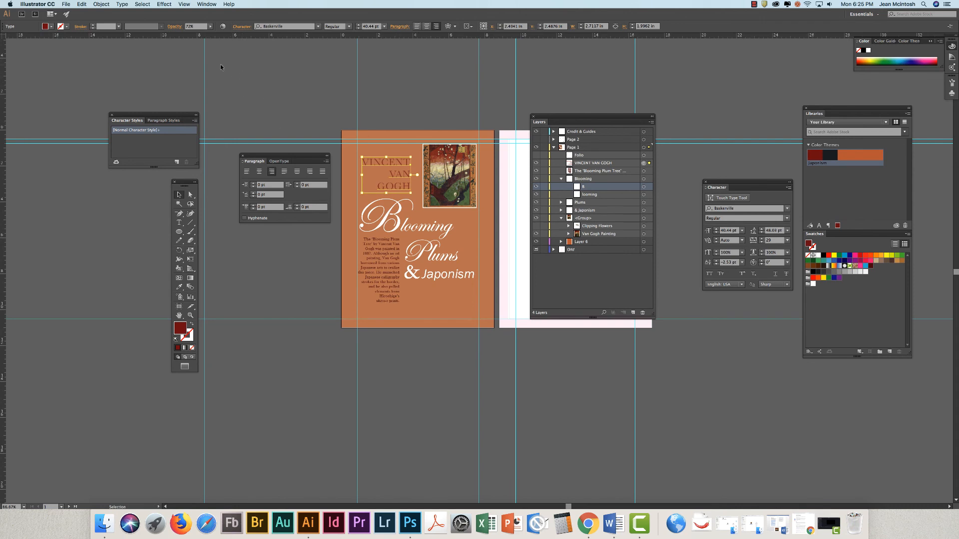
click(210, 26)
drag(203, 34, 196, 34)
click(322, 82)
click(322, 83)
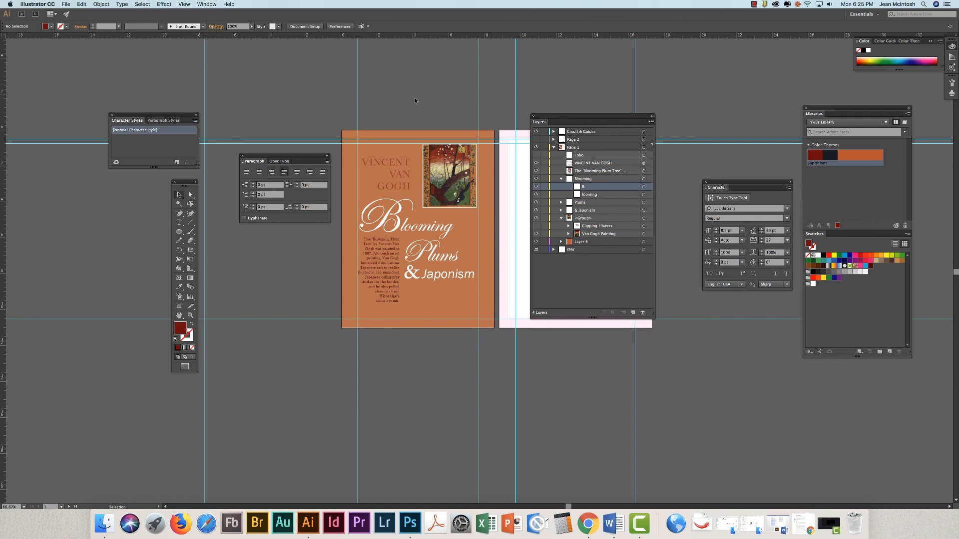